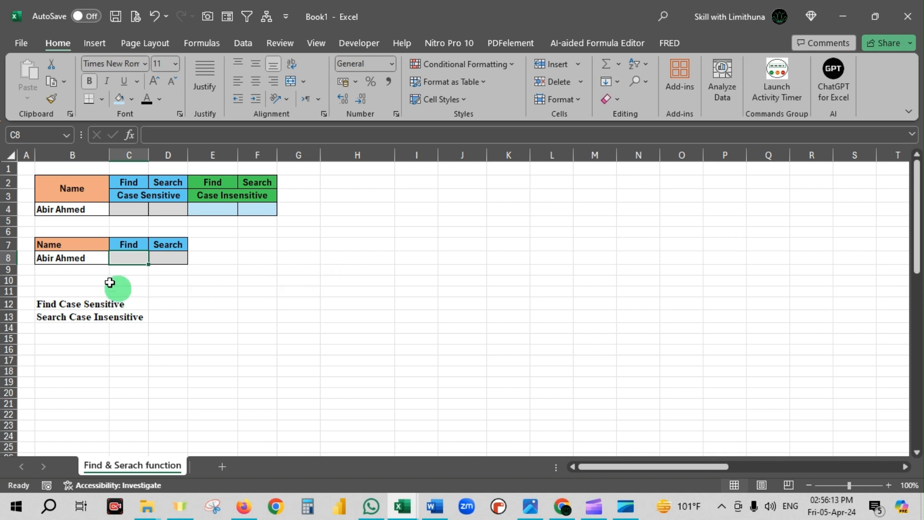
Step: Start a FIND formula in cell C8 with the quoted first name from B8 as the text to find
click(82, 260)
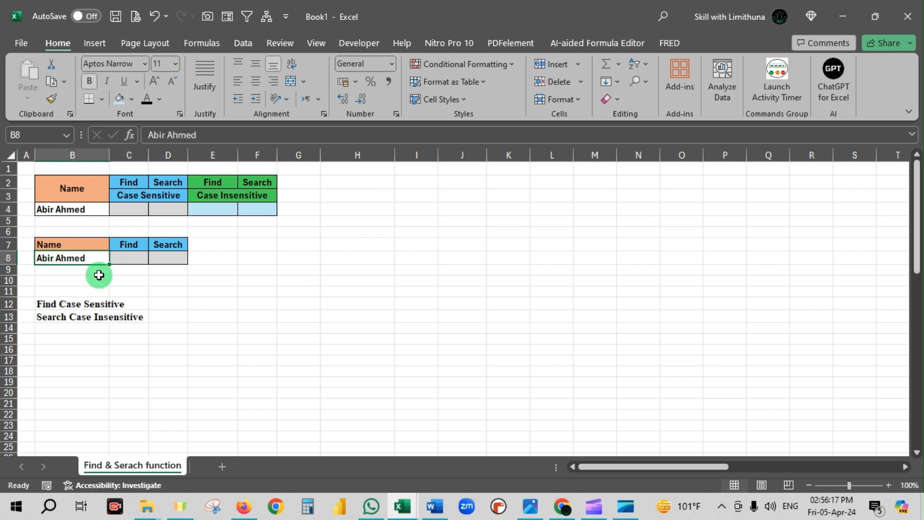
click(131, 256)
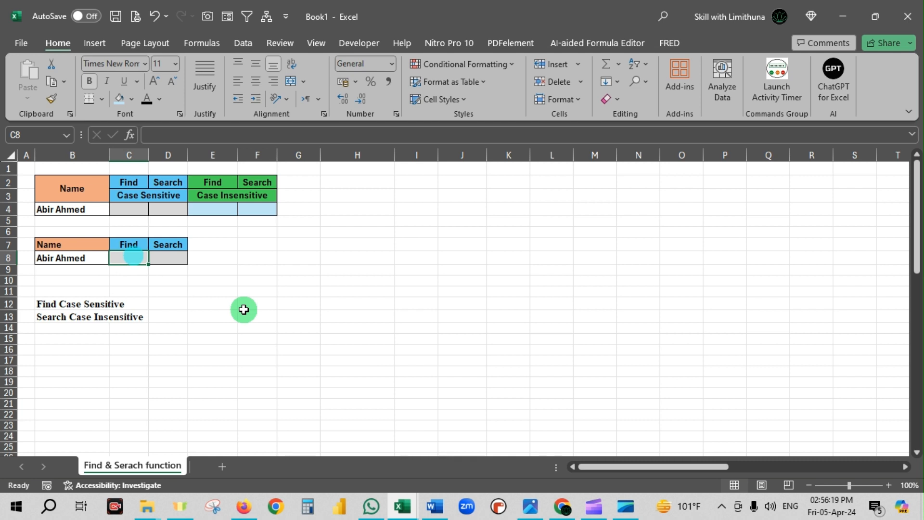
text(=find)
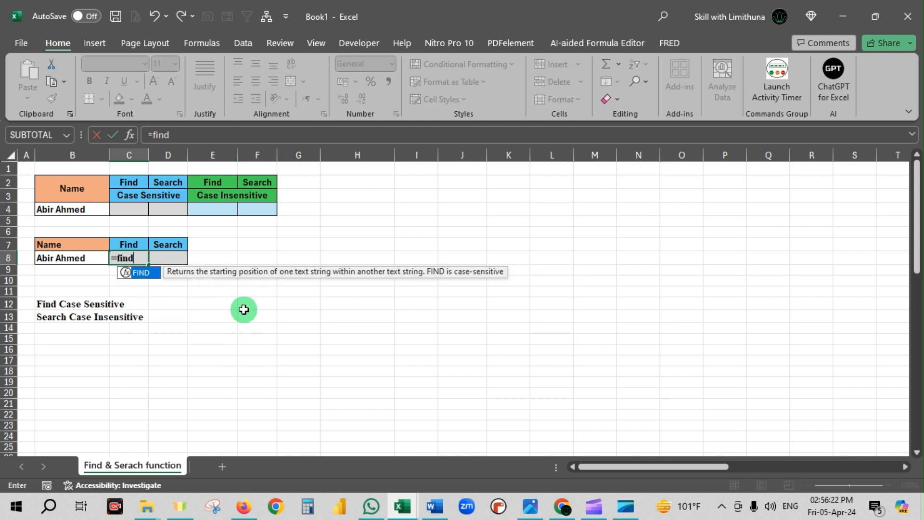
key(Tab)
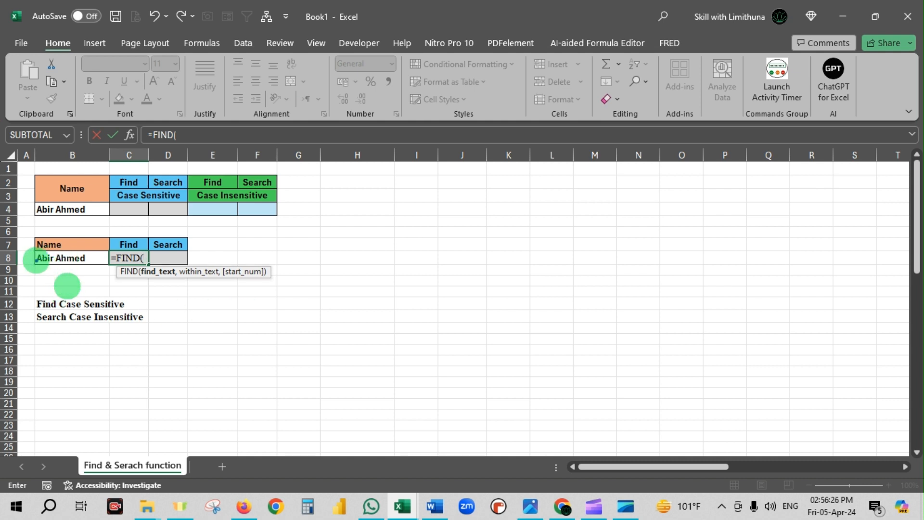
click(36, 257)
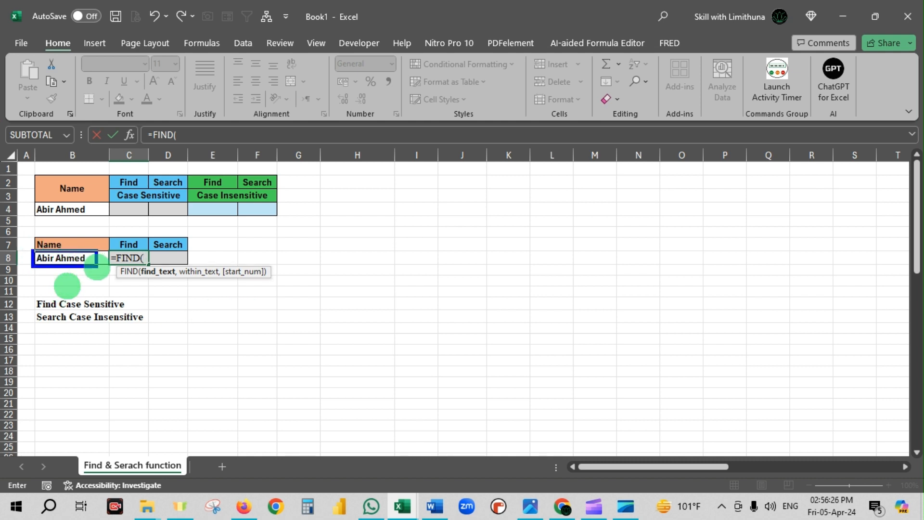
drag(44, 262, 32, 327)
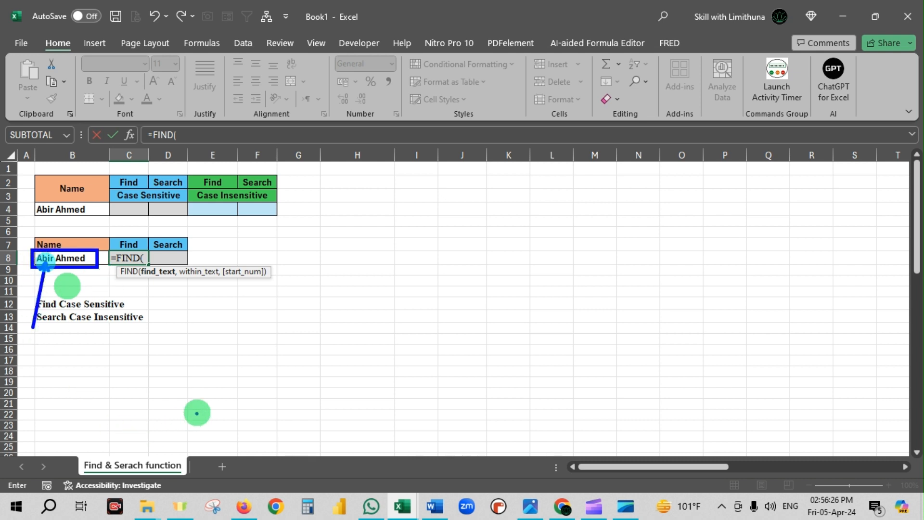
key(Escape)
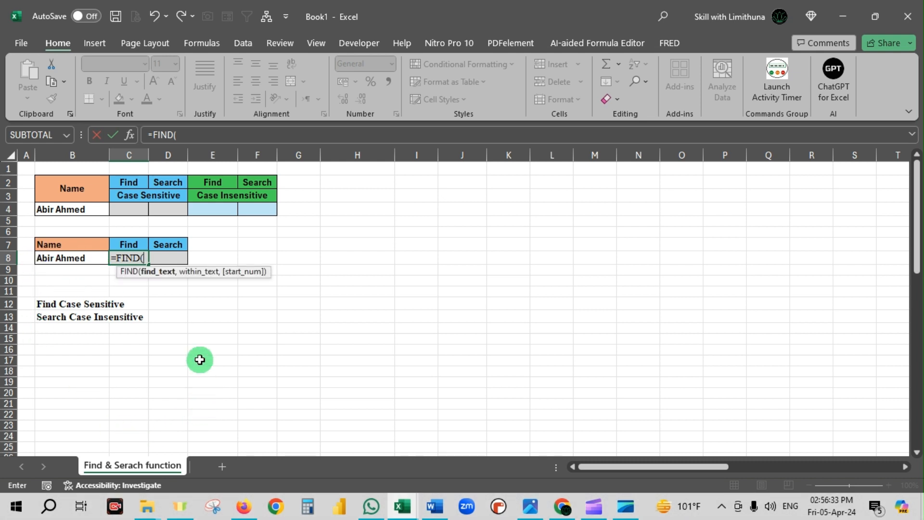
text("Abir")
text(,)
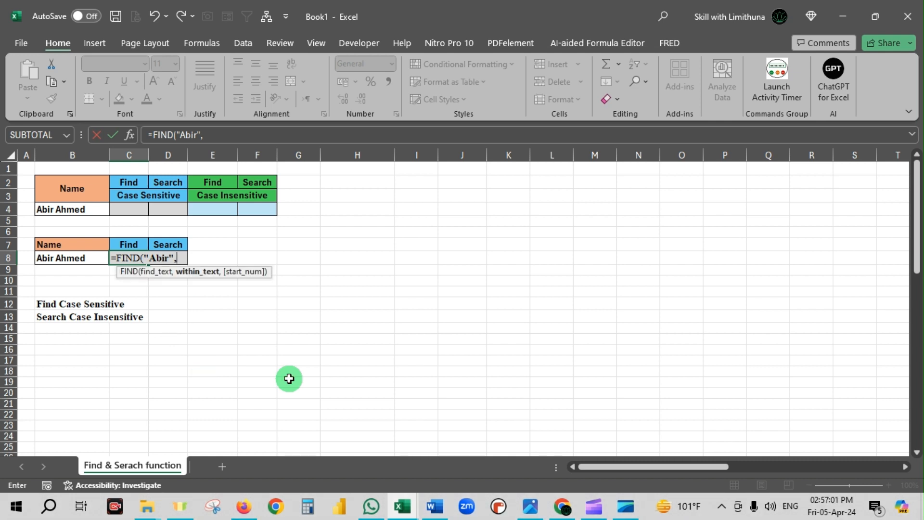
Step: Complete the FIND formula in C8 with B8 as the text to search within, omitting the start number
click(86, 261)
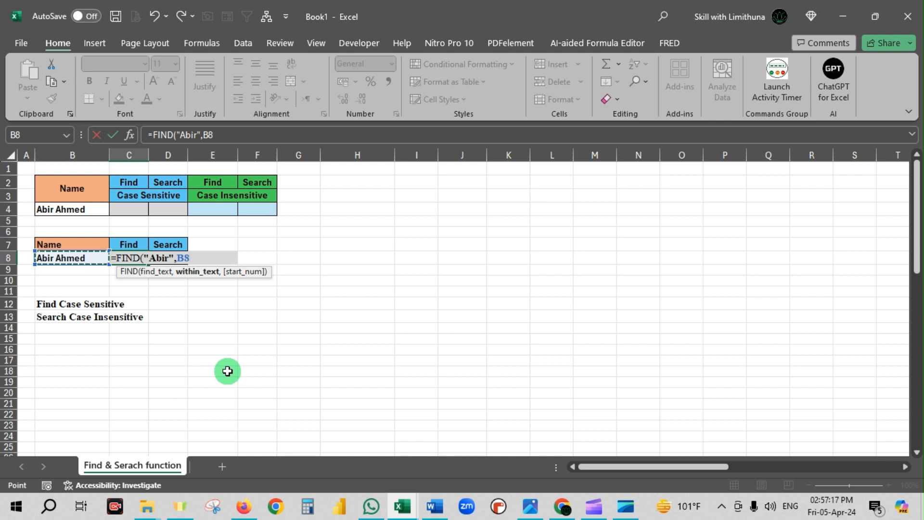
key(ctrl+2)
drag(241, 280, 211, 351)
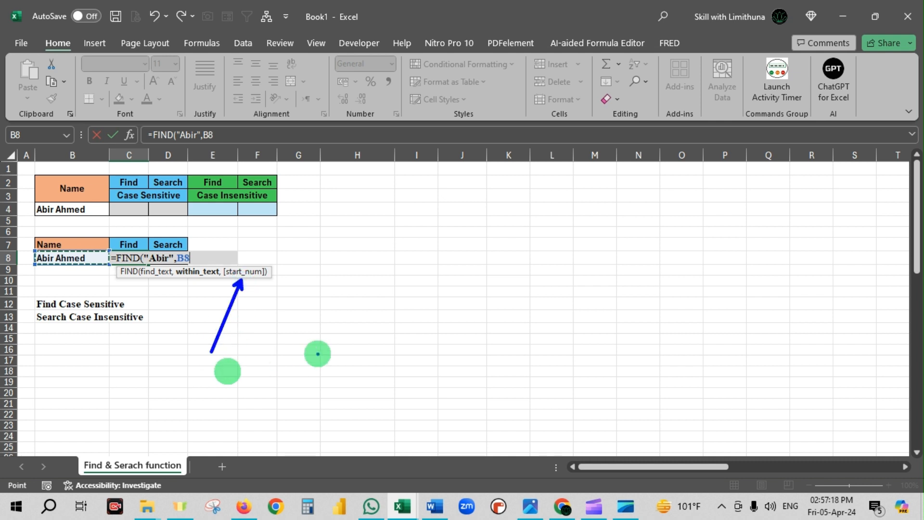
key(Escape)
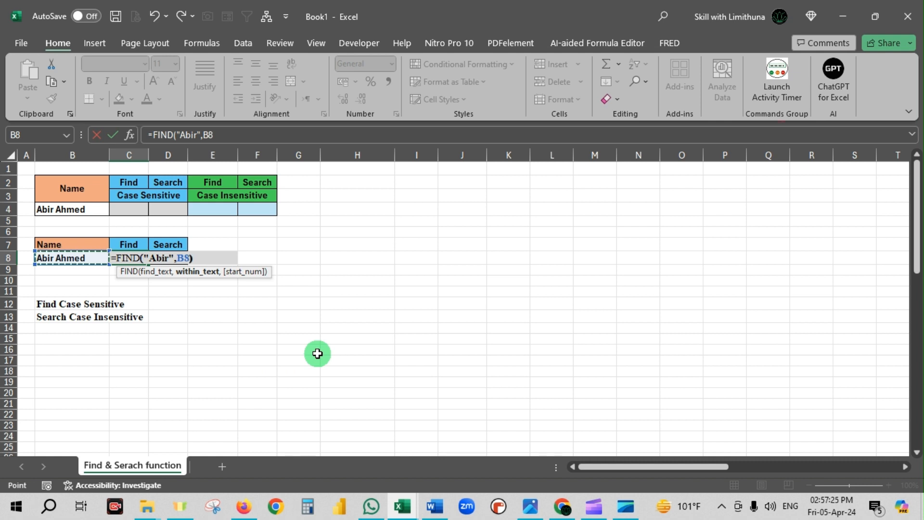
text())
key(Return)
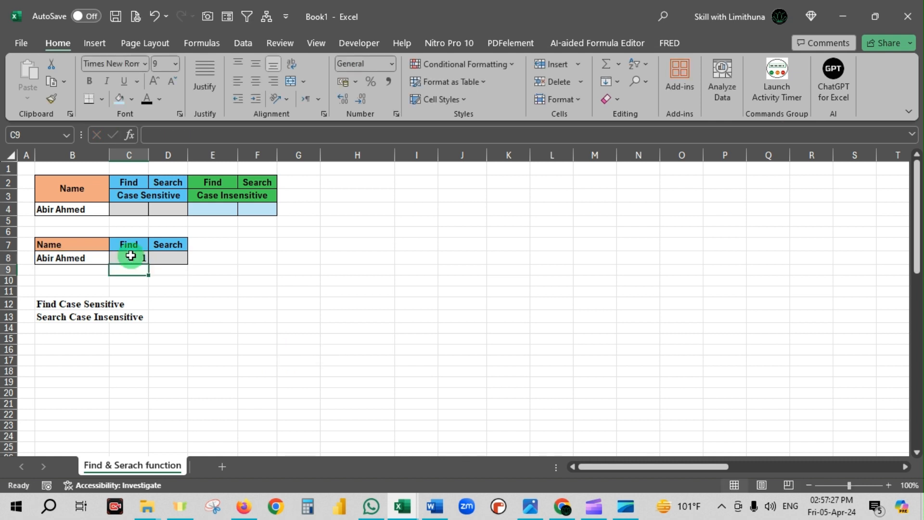
click(129, 255)
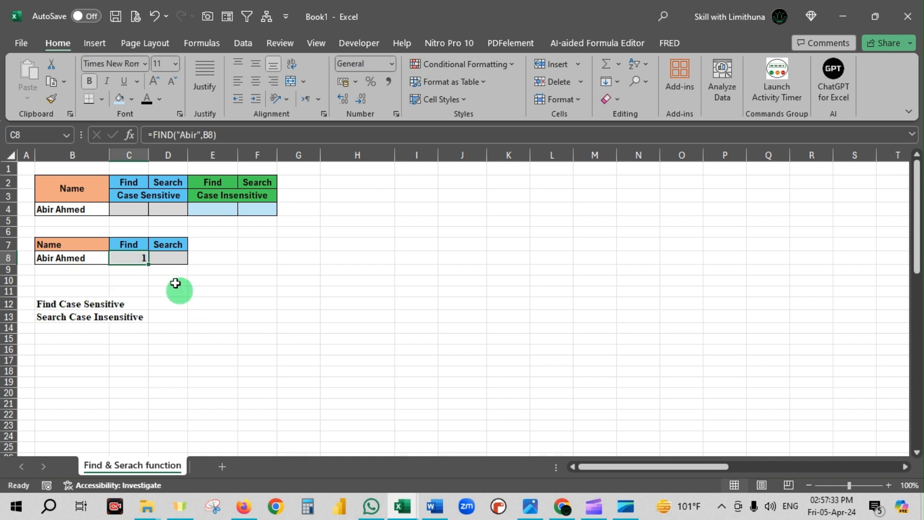
Step: Enter a SEARCH formula in D8 that looks for the quoted first name within B8, without a start number
click(165, 259)
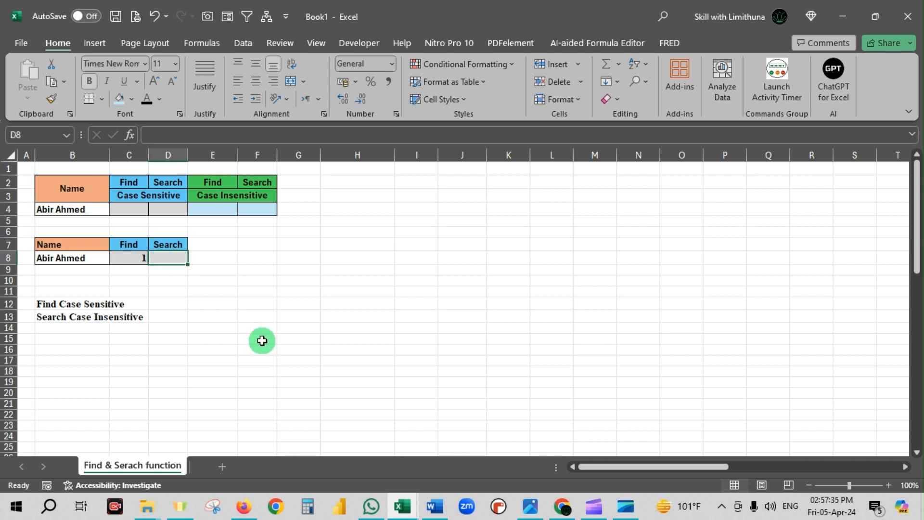
text(=sear)
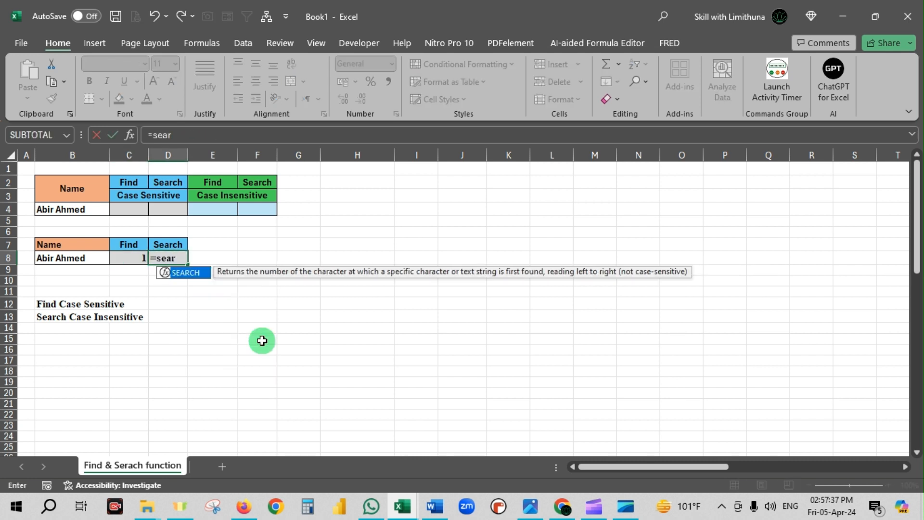
key(Tab)
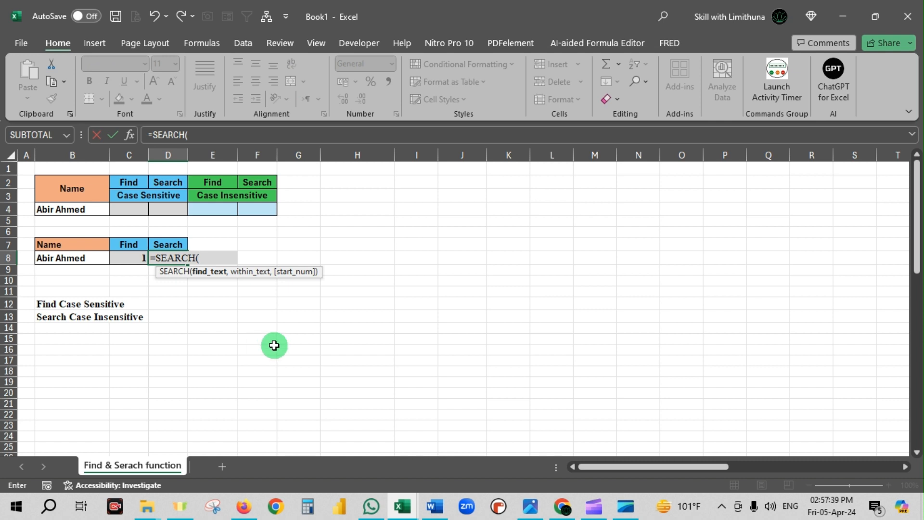
text("Abir",)
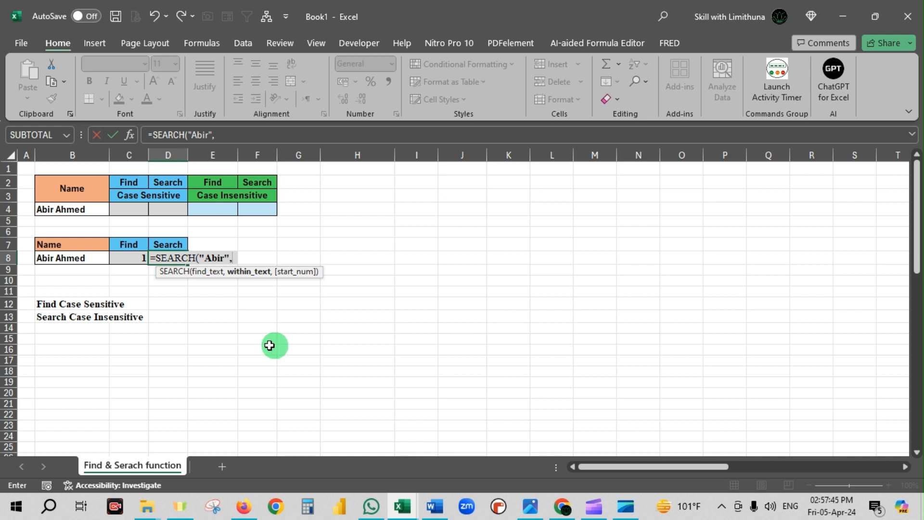
click(82, 254)
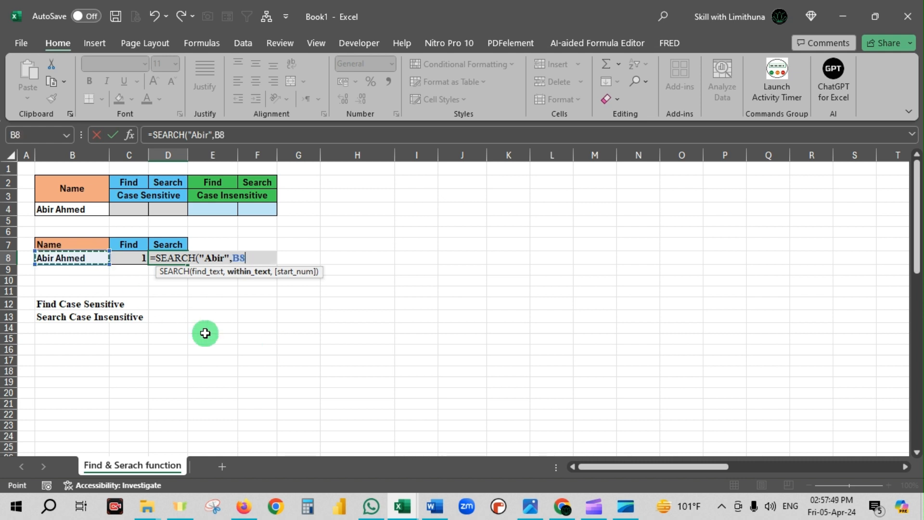
text())
key(Return)
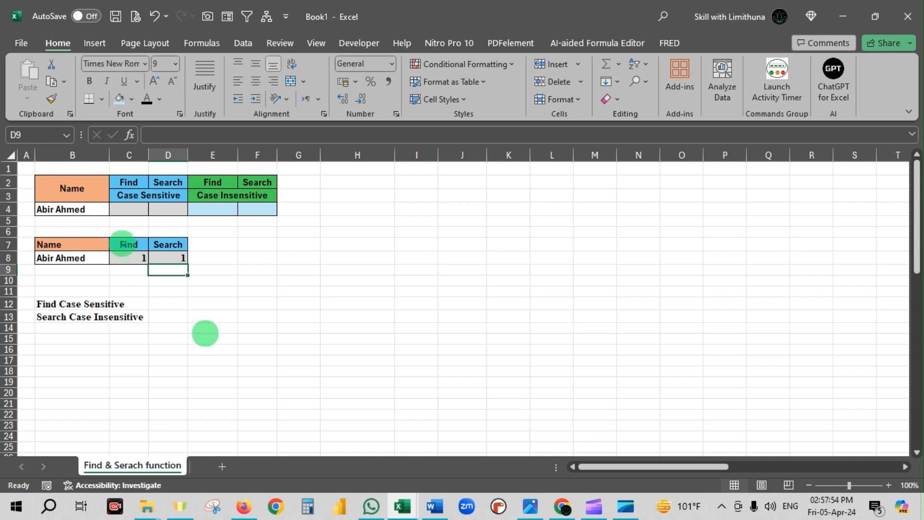
drag(115, 240, 60, 199)
drag(185, 242, 223, 238)
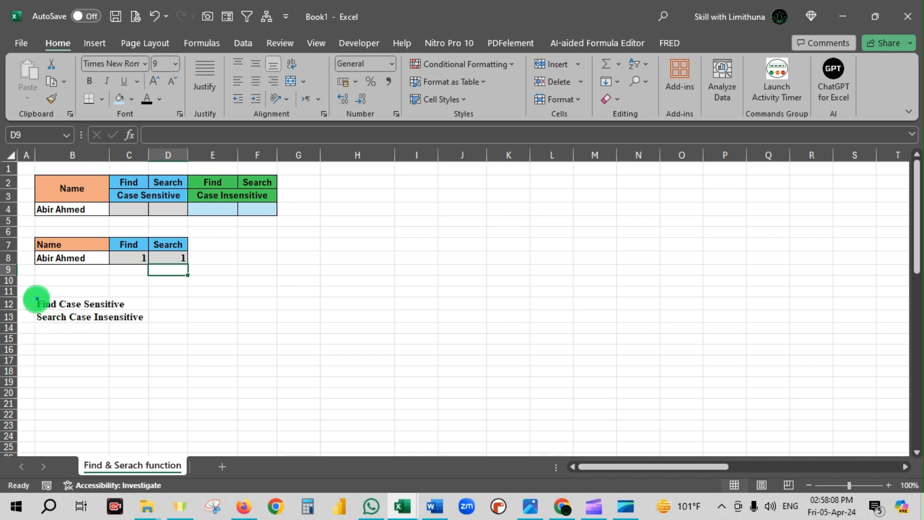
mouse_move(22, 277)
mouse_down()
mouse_move(36, 295)
mouse_move(133, 312)
mouse_up()
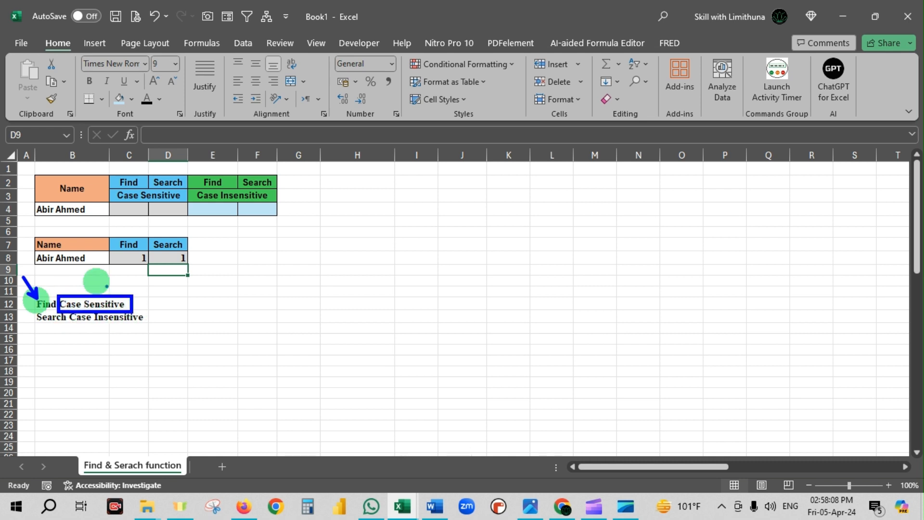
drag(19, 295, 40, 267)
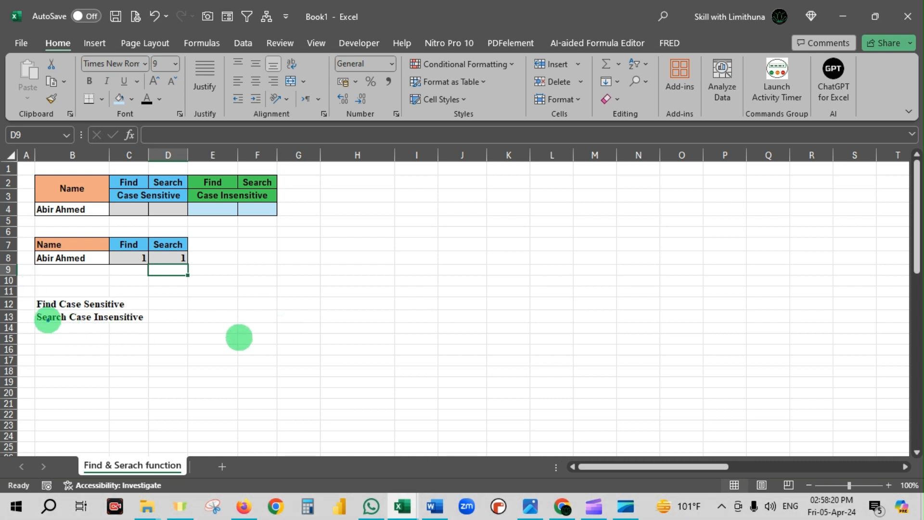
mouse_move(8, 357)
mouse_down()
mouse_move(38, 318)
mouse_move(155, 329)
mouse_up()
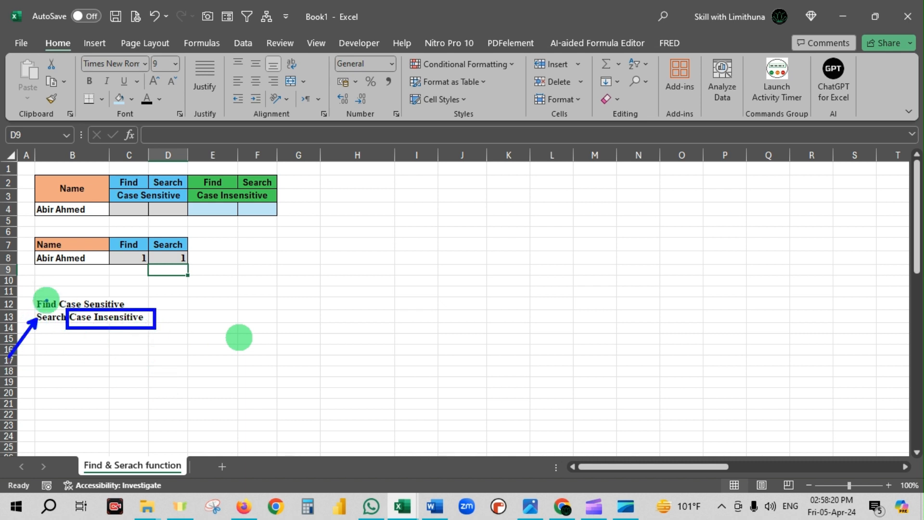
drag(17, 299, 36, 265)
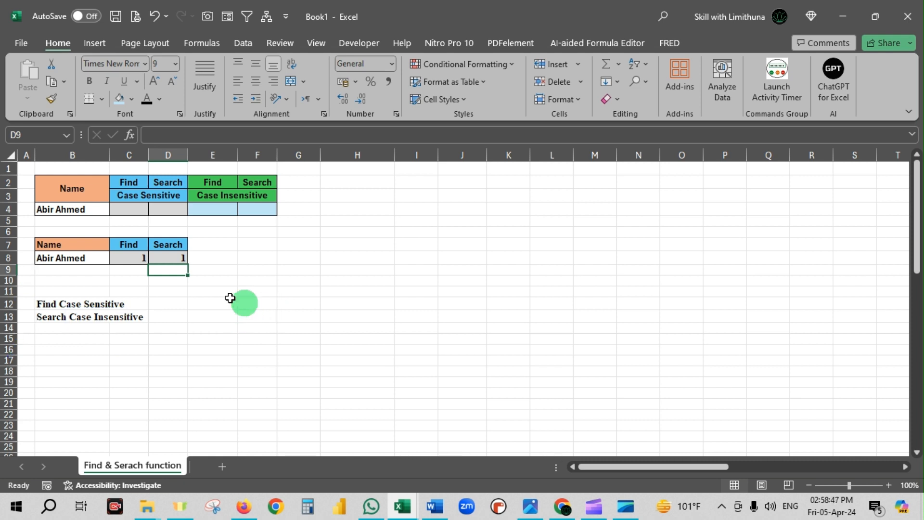
drag(128, 256, 161, 256)
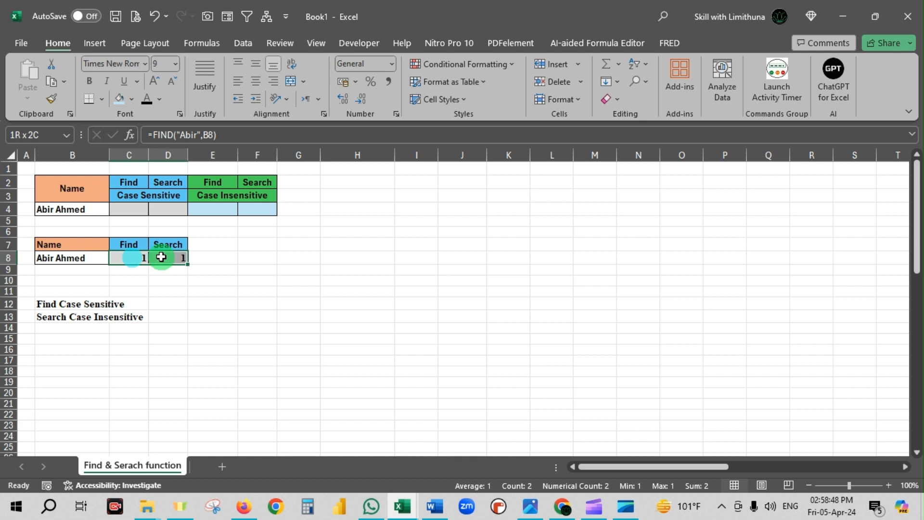
Step: Enter =FIND("A",B4) in cell C4 under the case-sensitive Find heading
click(128, 209)
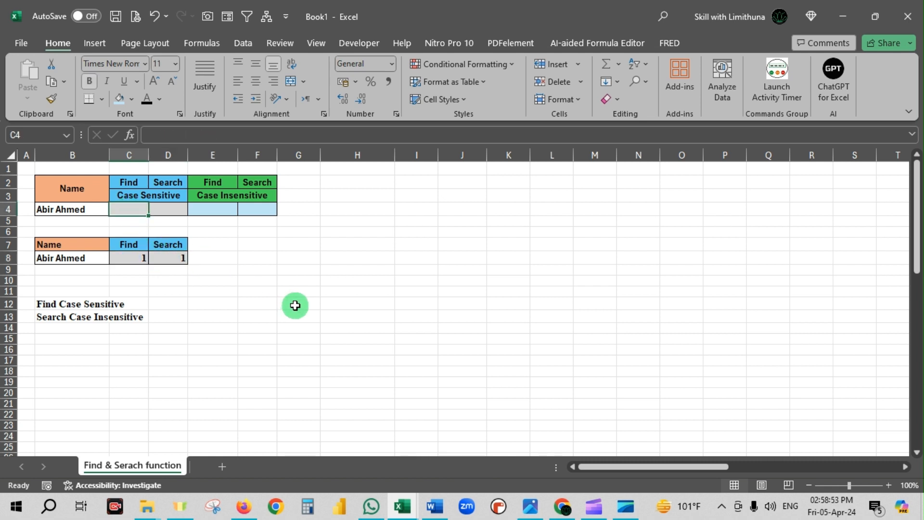
text(=)
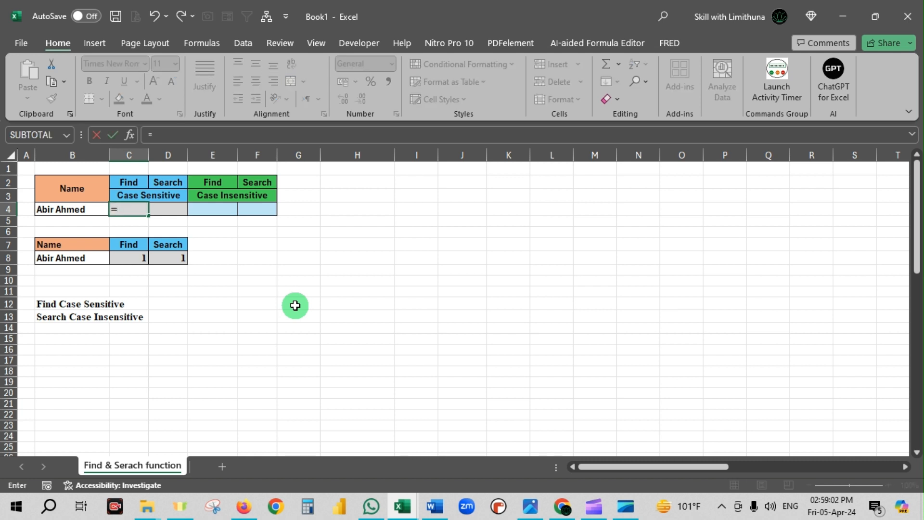
text(find)
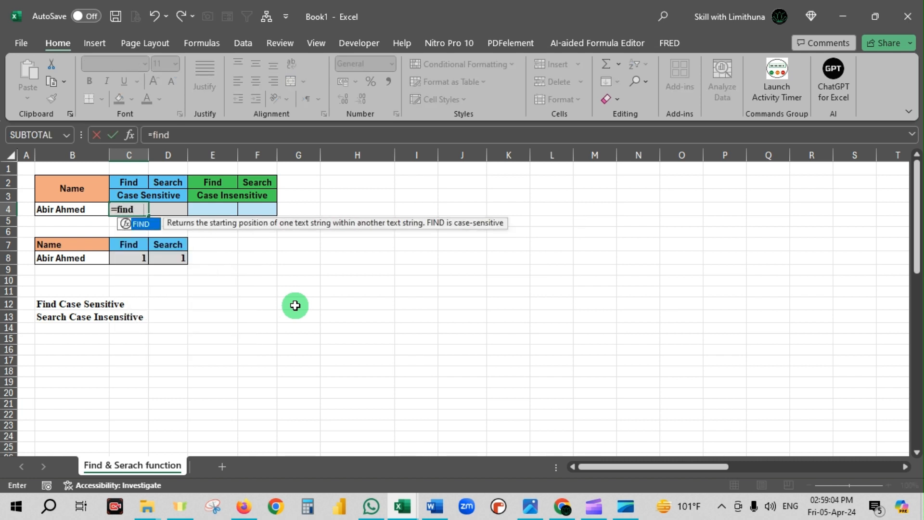
key(Tab)
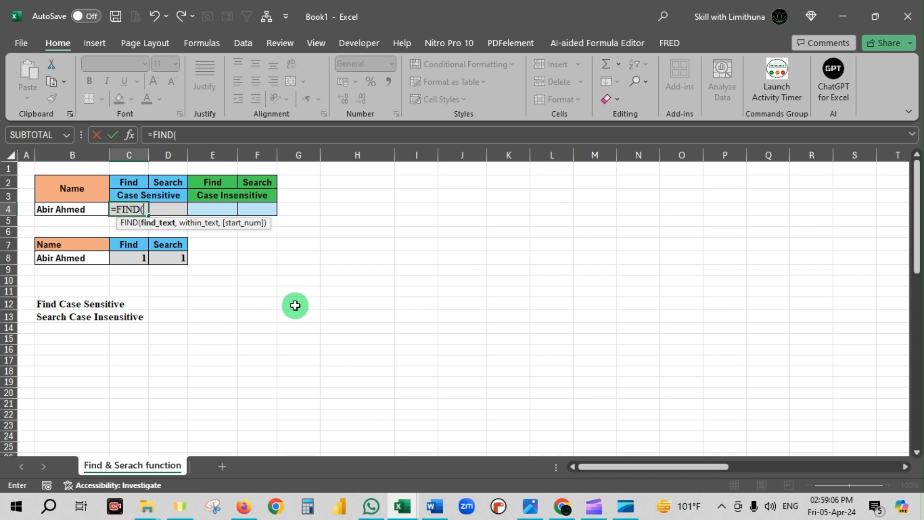
text("A",)
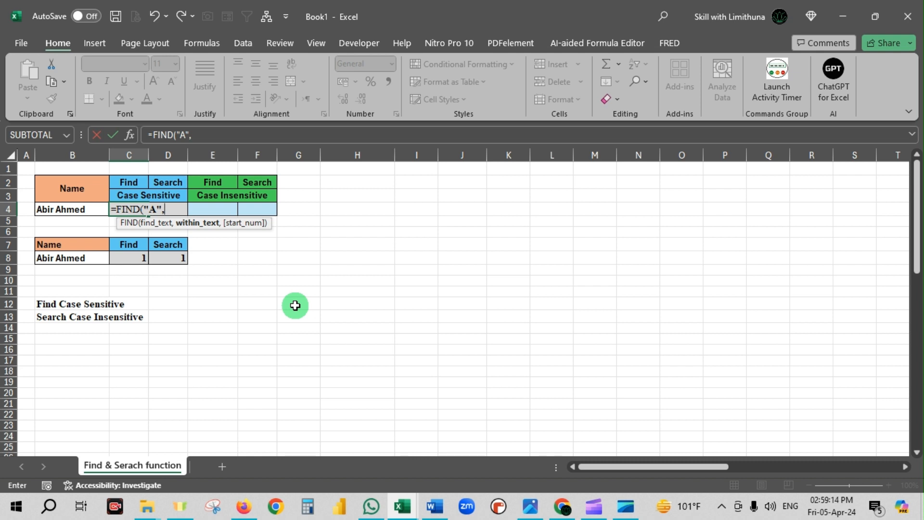
click(62, 210)
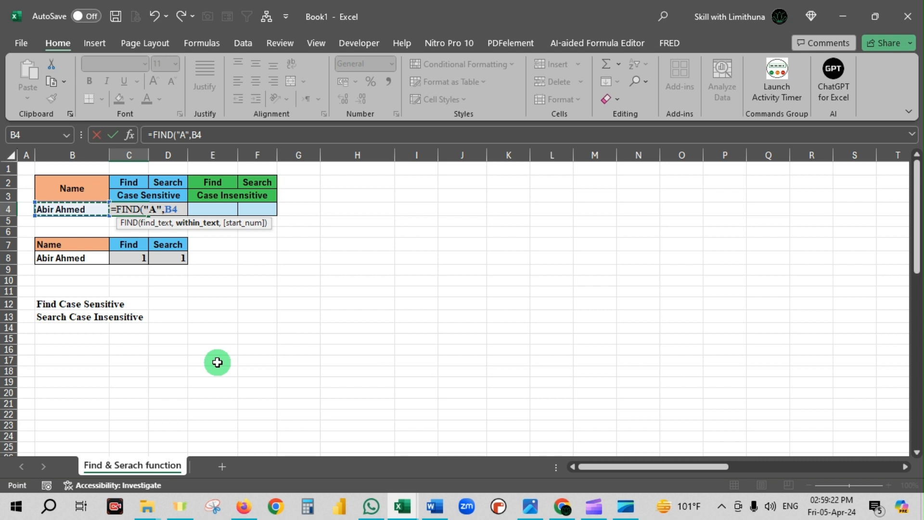
text(,)
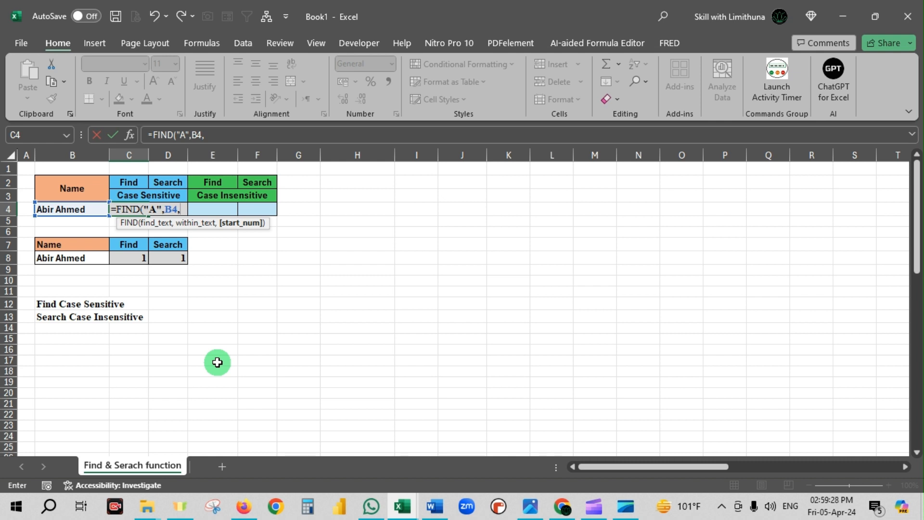
key(BackSpace)
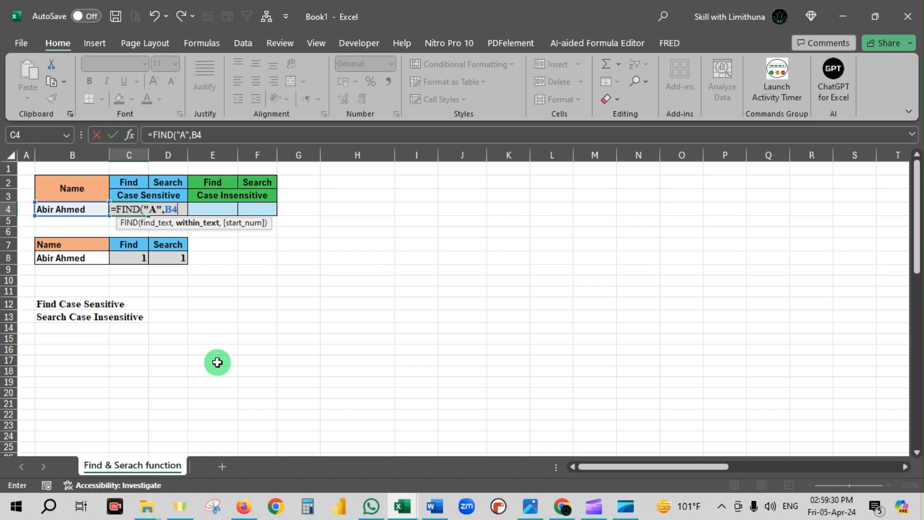
text())
key(Return)
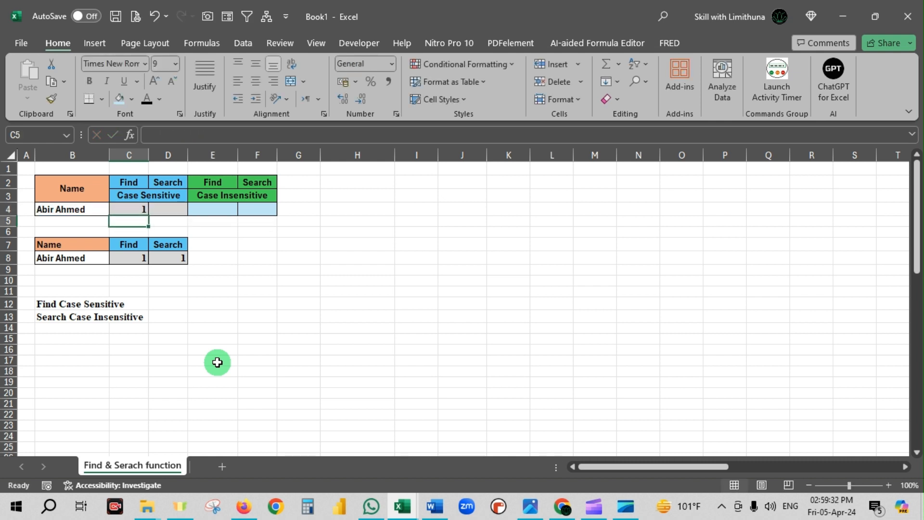
click(41, 211)
click(140, 210)
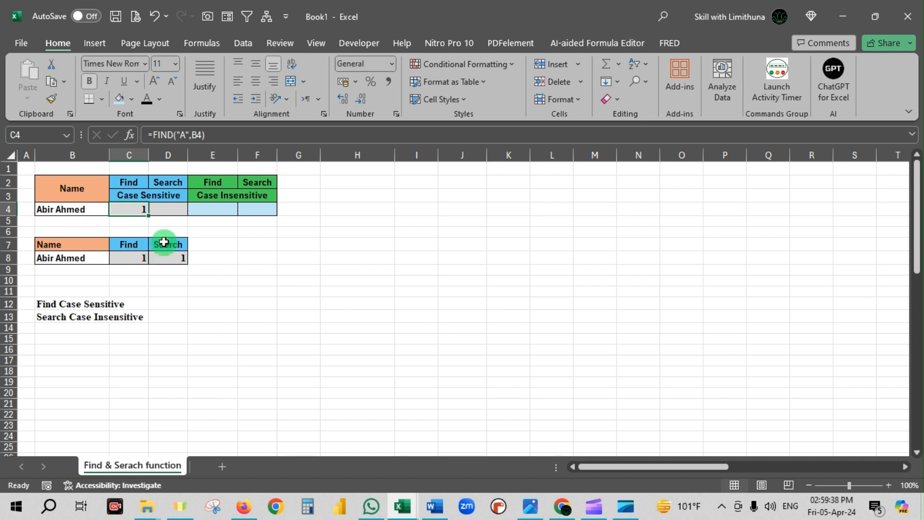
Step: Enter =SEARCH("A",B4) in cell D4 under the case-sensitive Search heading
click(168, 210)
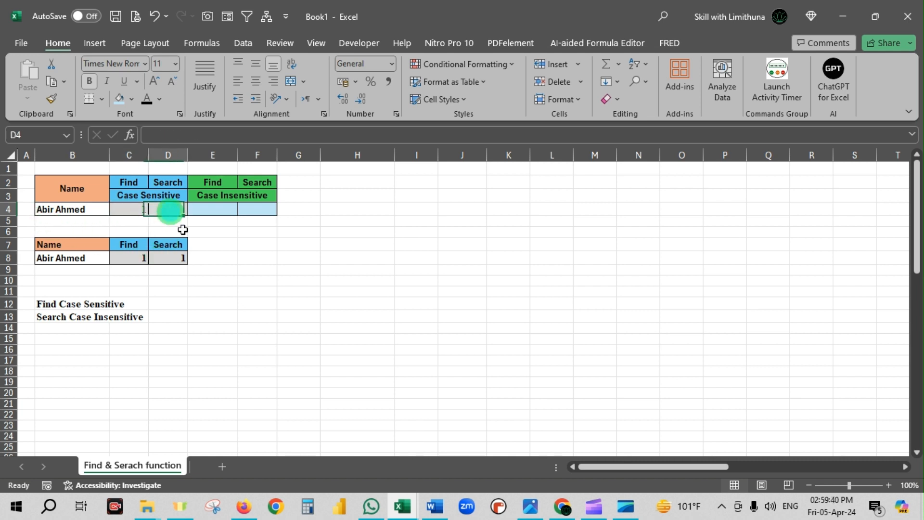
text(=sear)
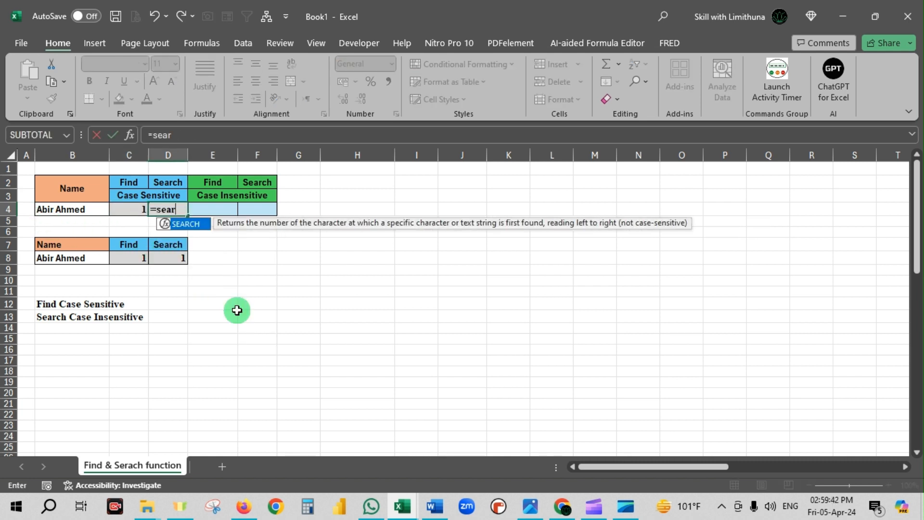
text(ch)
key(Tab)
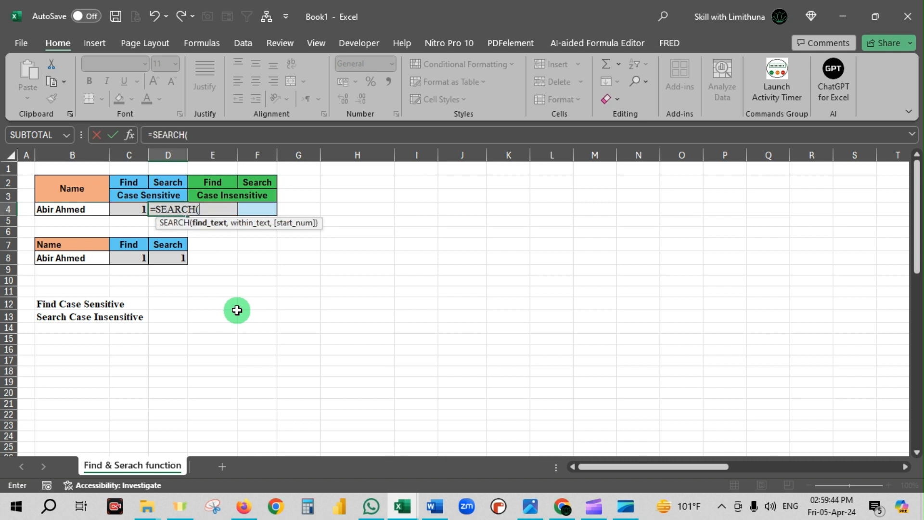
text("A",)
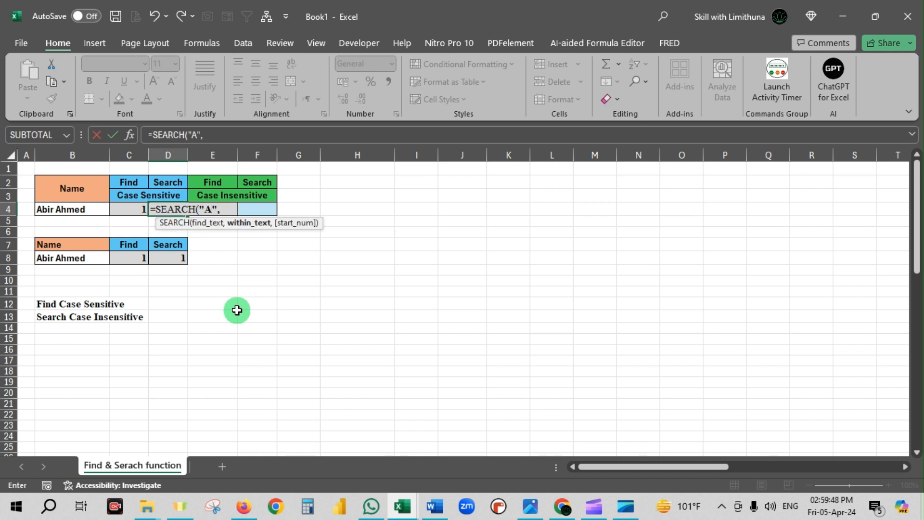
click(65, 210)
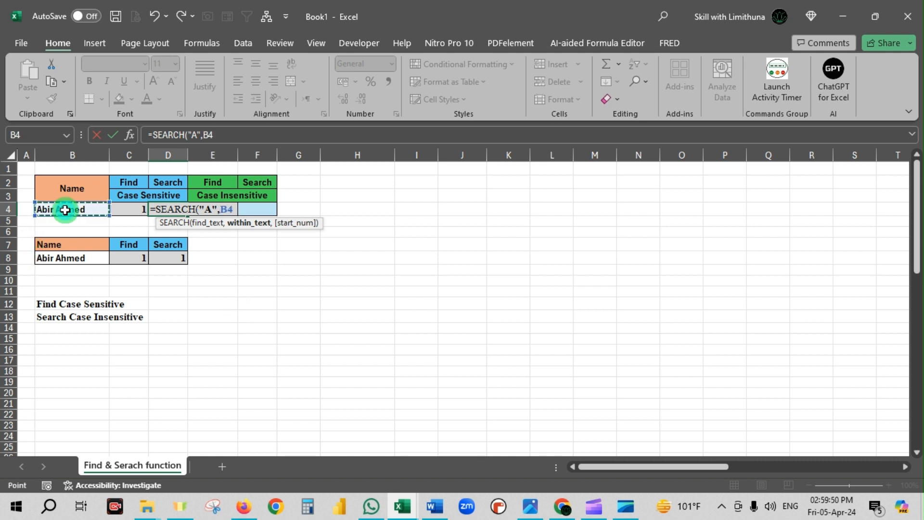
key(Return)
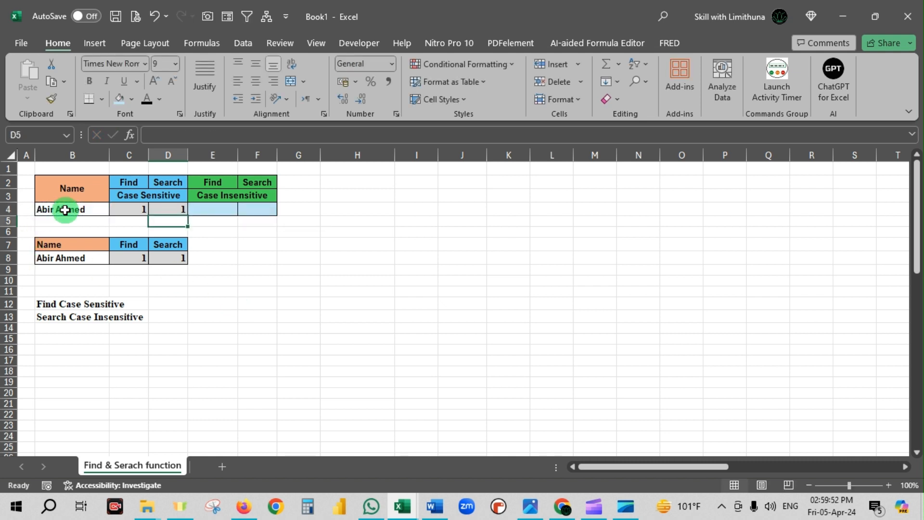
click(180, 209)
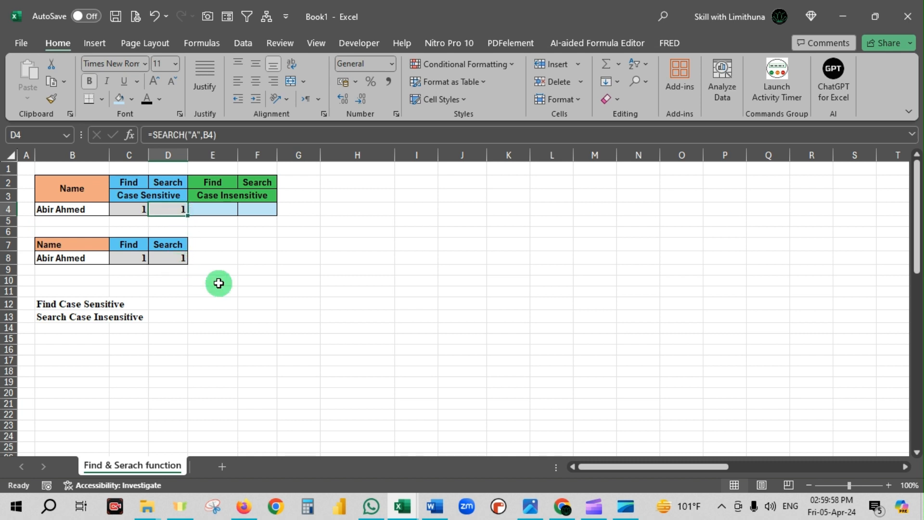
Step: Add a start number of 2 to the FIND formula in C4, making it =FIND("A",B4,2)
click(129, 208)
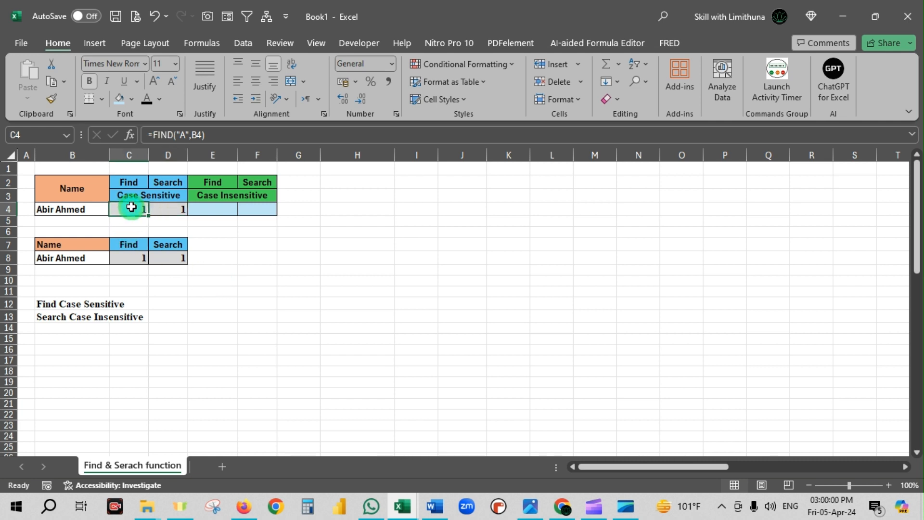
click(201, 134)
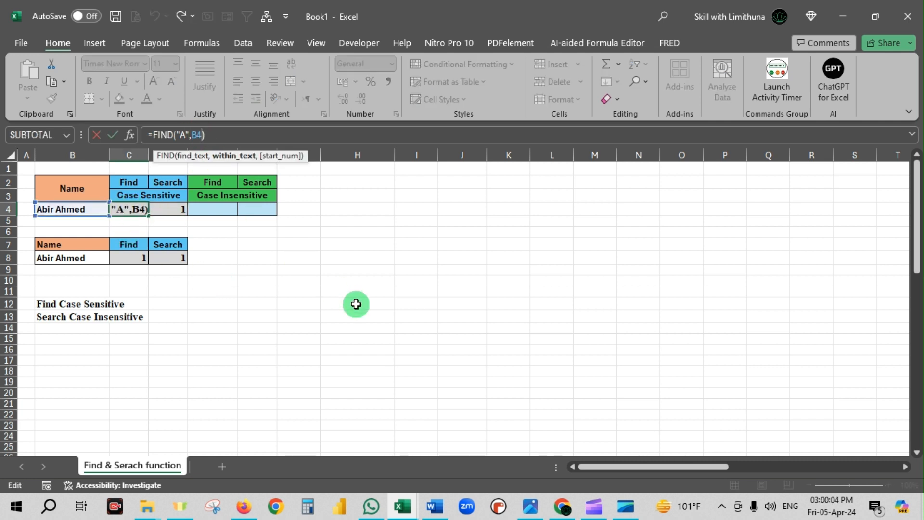
text(,)
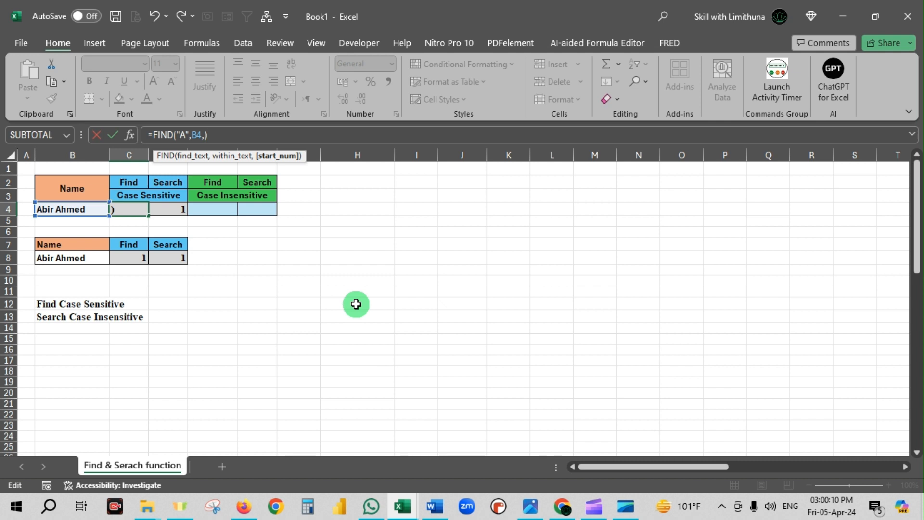
text(2)
key(Return)
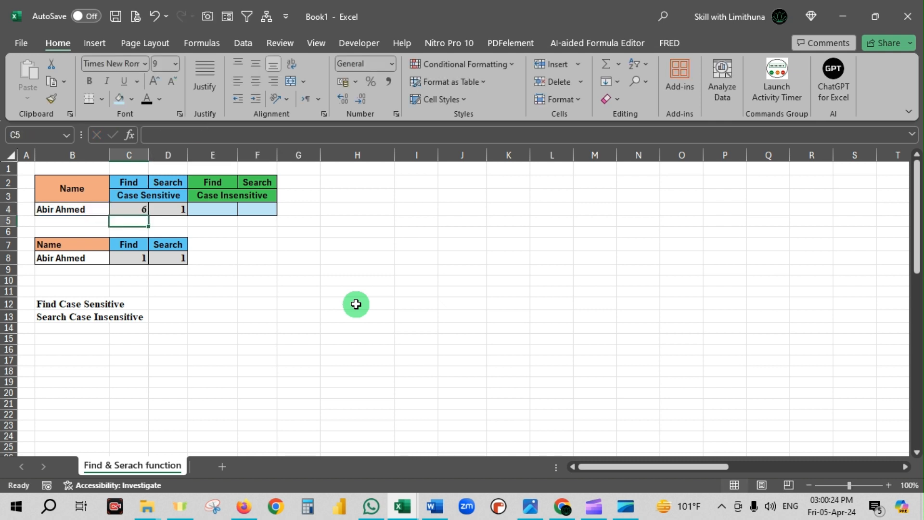
click(130, 210)
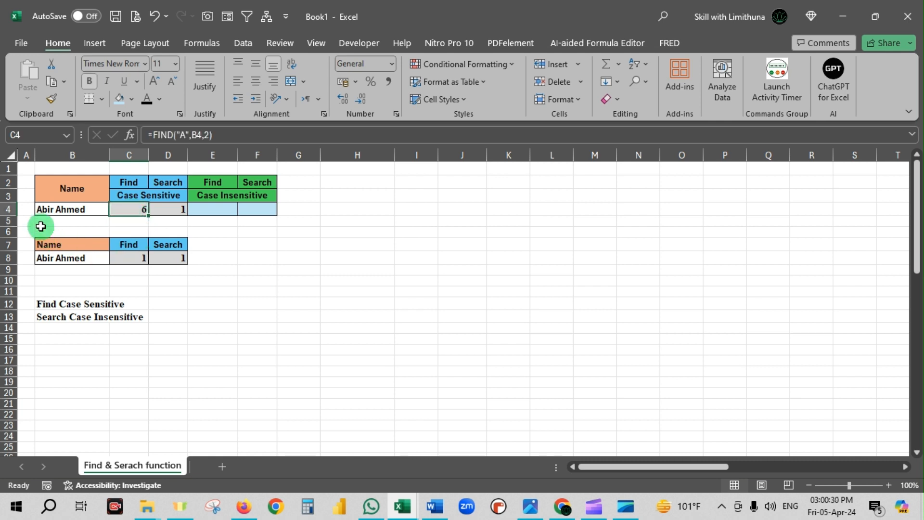
key(ctrl+2)
drag(36, 213, 13, 247)
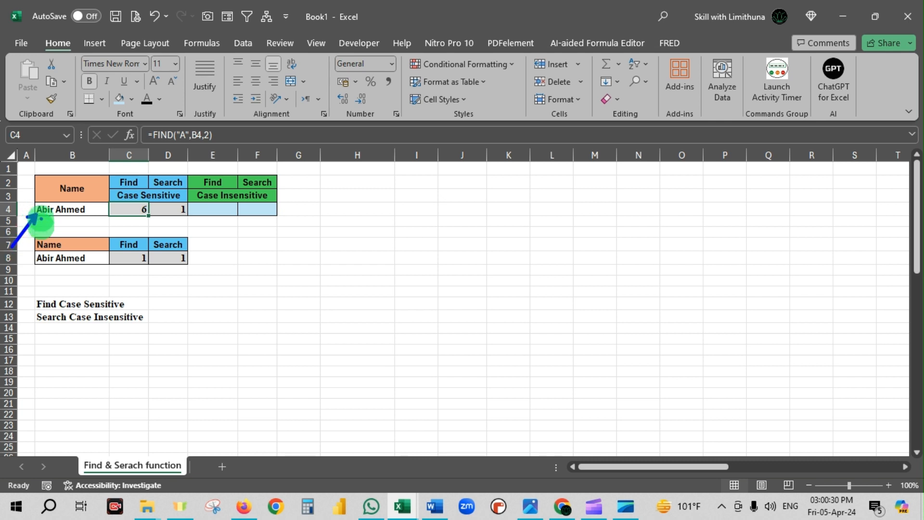
mouse_move(41, 216)
mouse_down()
mouse_move(34, 241)
mouse_move(46, 236)
mouse_up()
drag(52, 205, 39, 180)
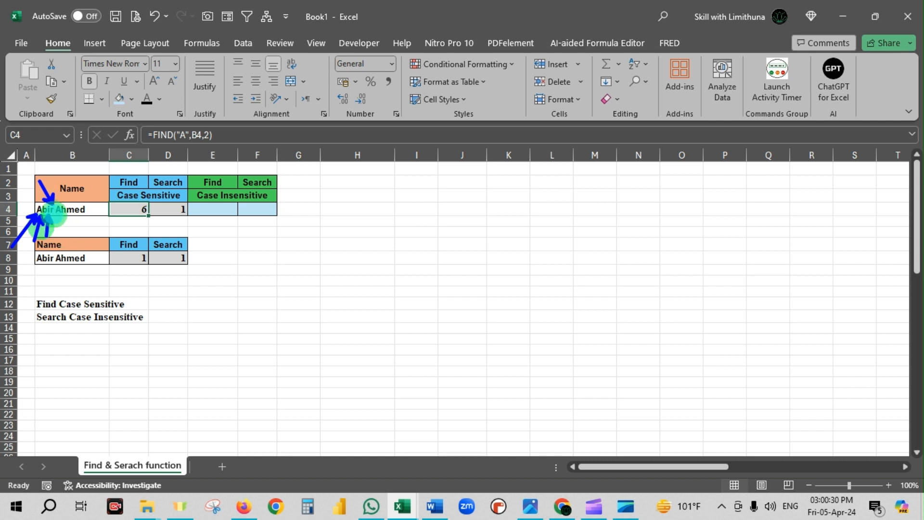
drag(54, 214, 58, 234)
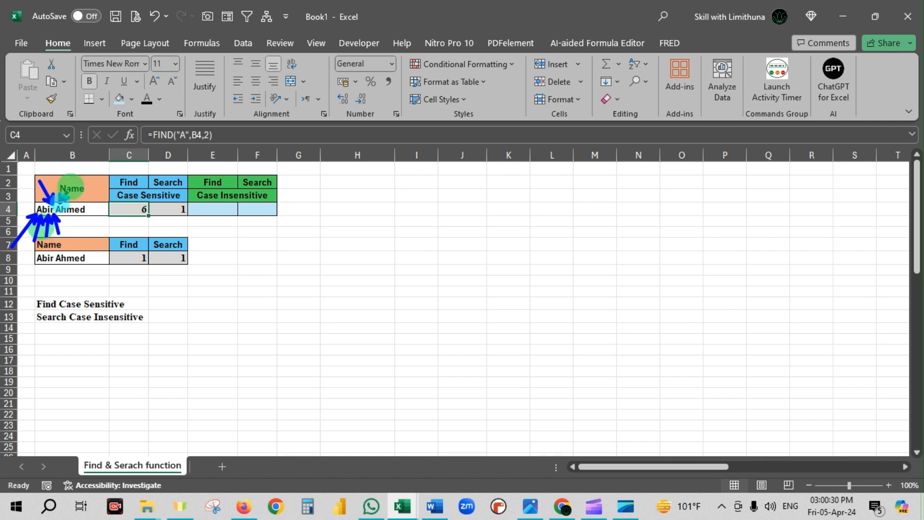
drag(77, 181, 58, 202)
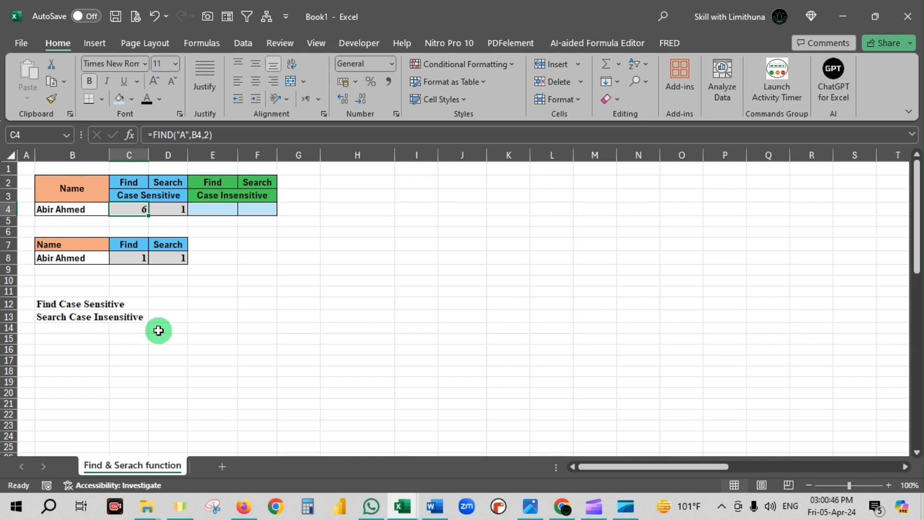
Step: Add a start number of 4 to the SEARCH formula in D4, making it =SEARCH("A",B4,4)
click(177, 208)
click(215, 135)
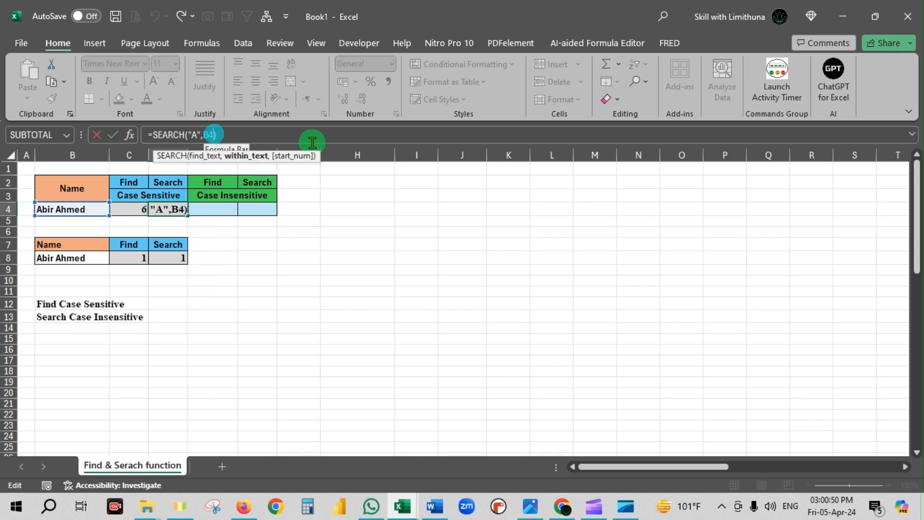
text(,)
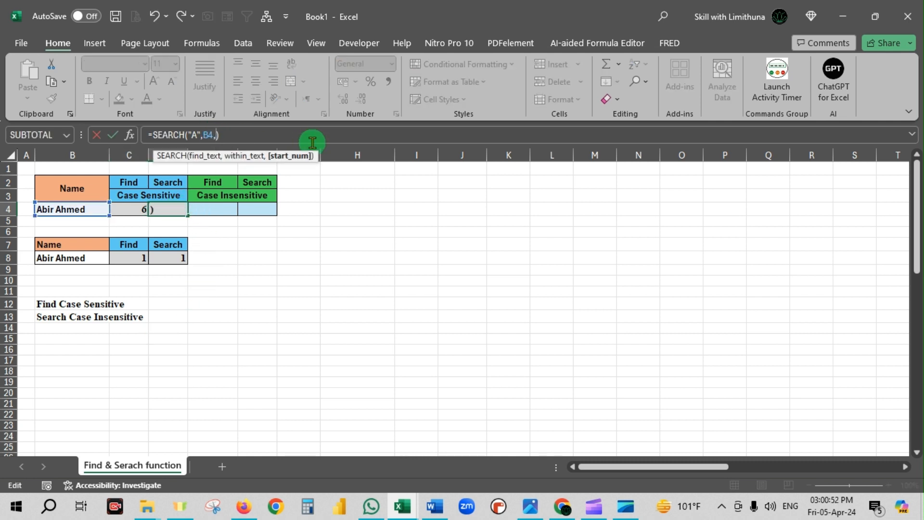
text(4)
key(Return)
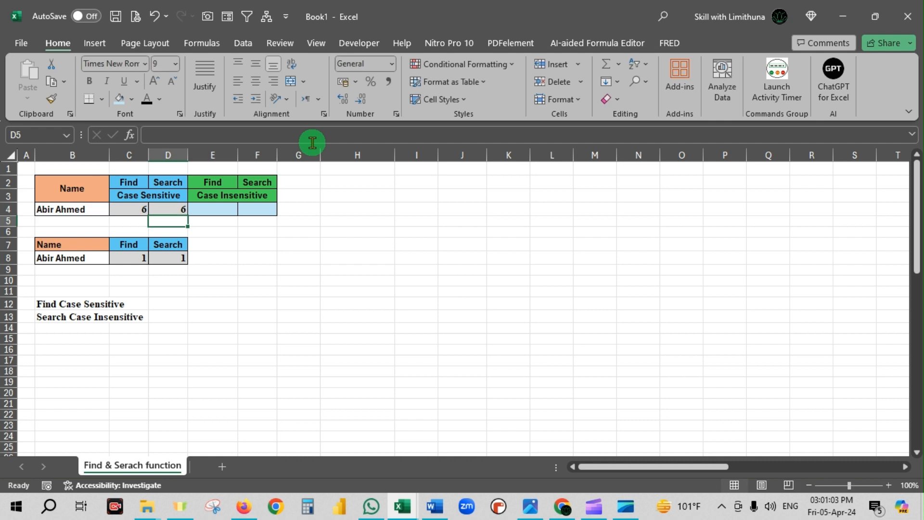
click(171, 206)
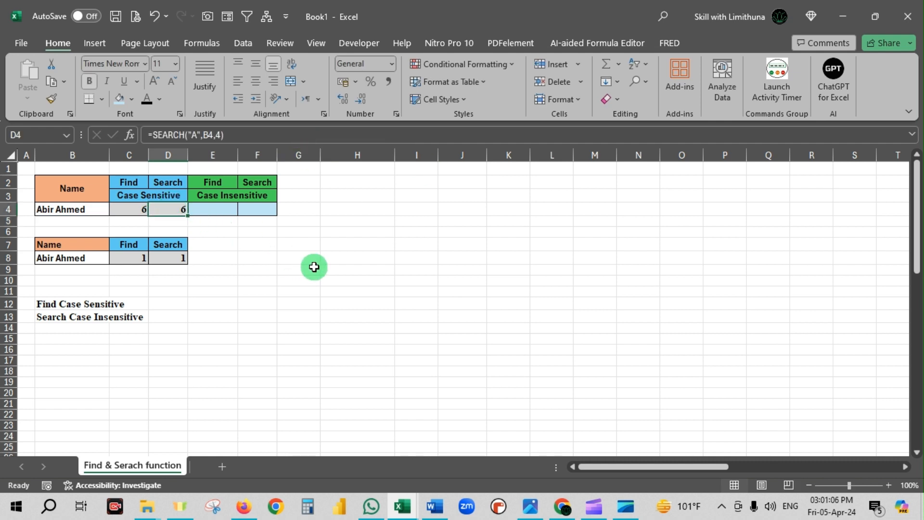
Step: Enter a FIND formula in E4 that looks for the quoted, capitalised first name within B4, without a start number
click(226, 209)
text(=)
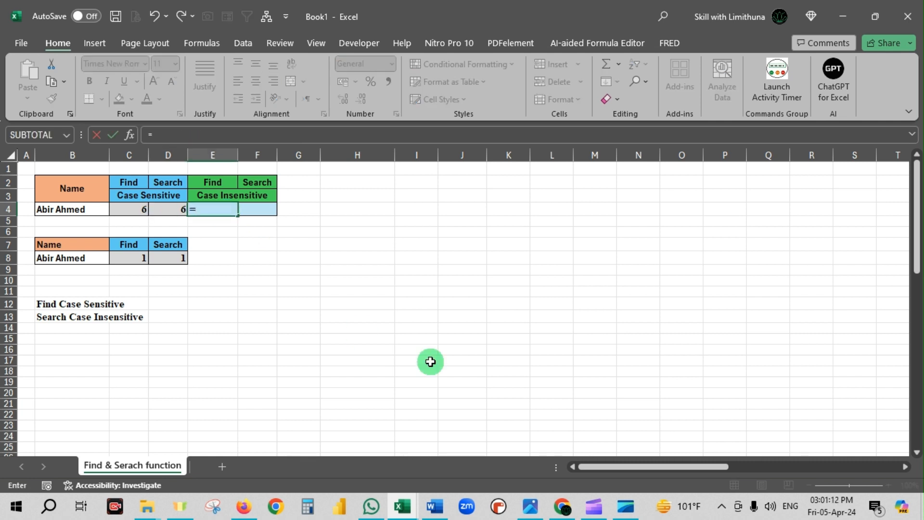
text(find)
key(Tab)
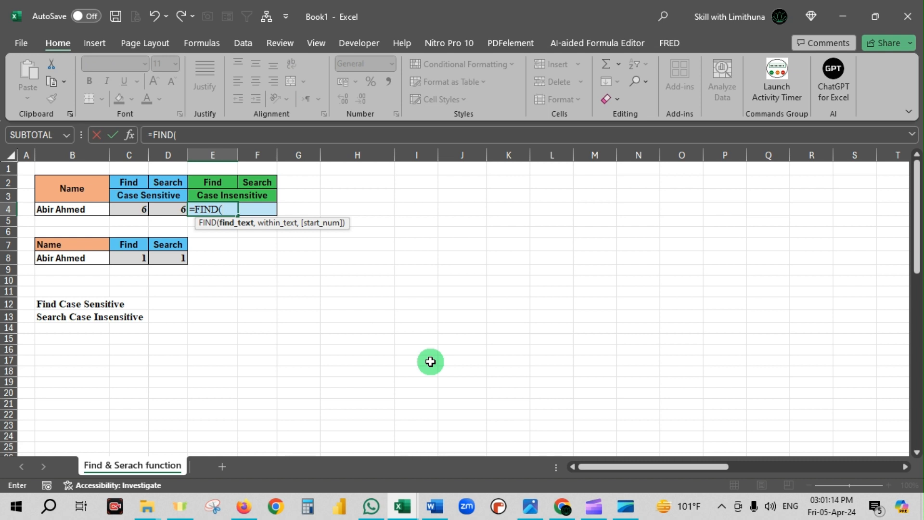
text(")
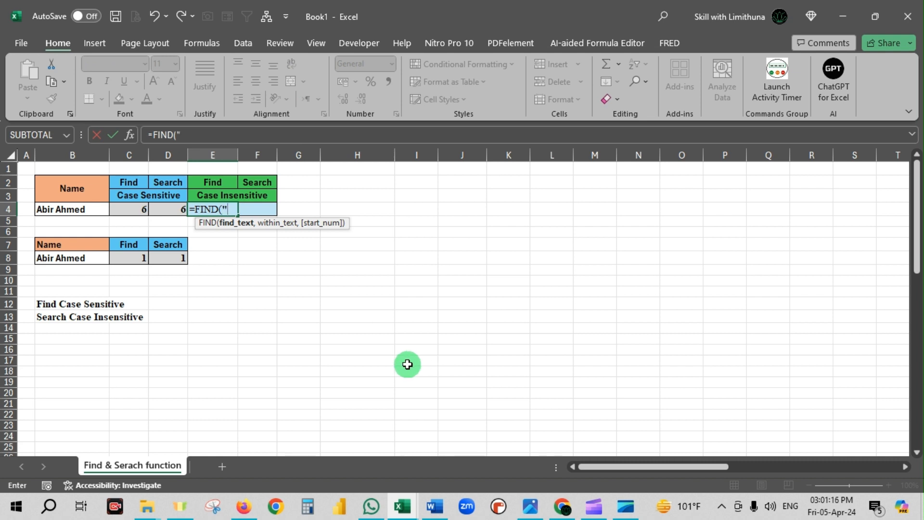
text(Abir",)
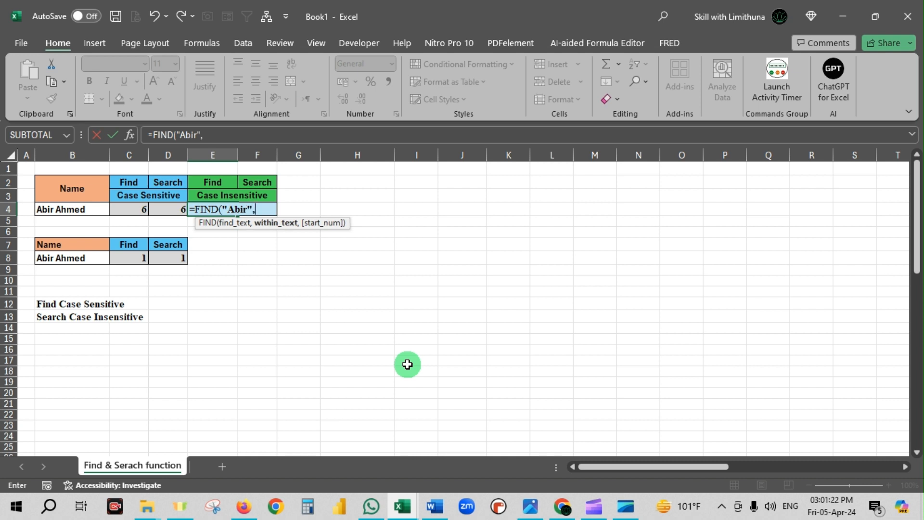
click(60, 210)
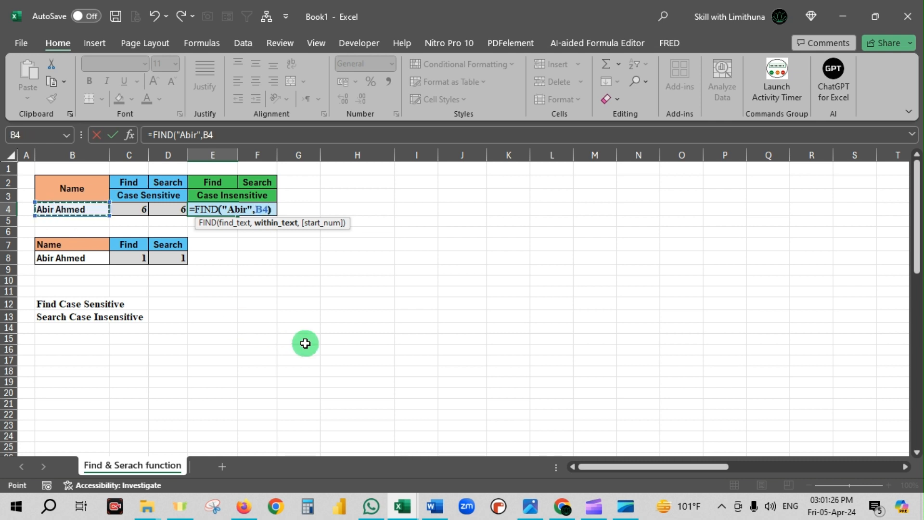
text())
key(Return)
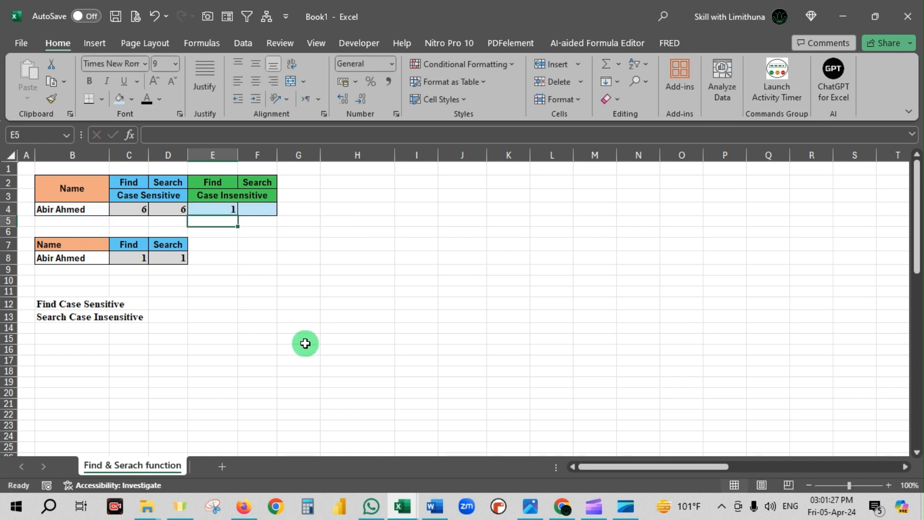
Step: Change the first letter of the quoted first name in E4's FIND formula to a lowercase a
click(220, 206)
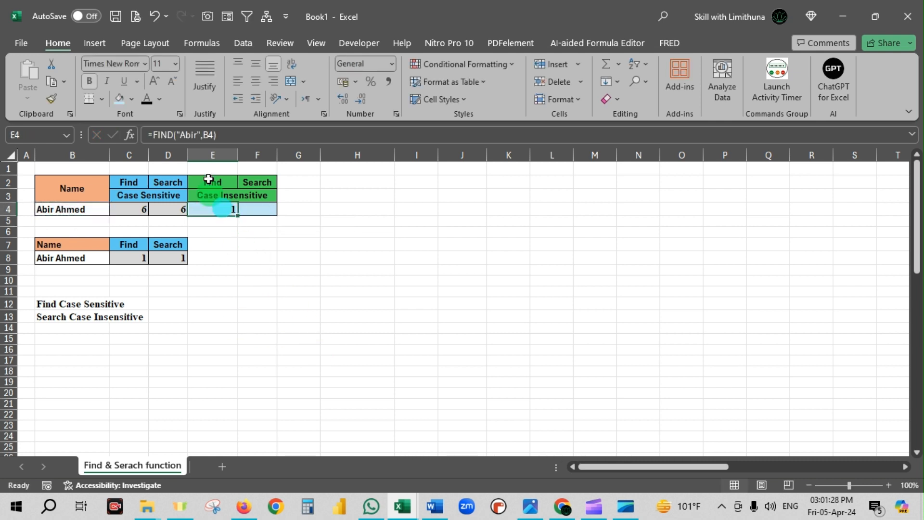
click(186, 135)
key(BackSpace)
text(a)
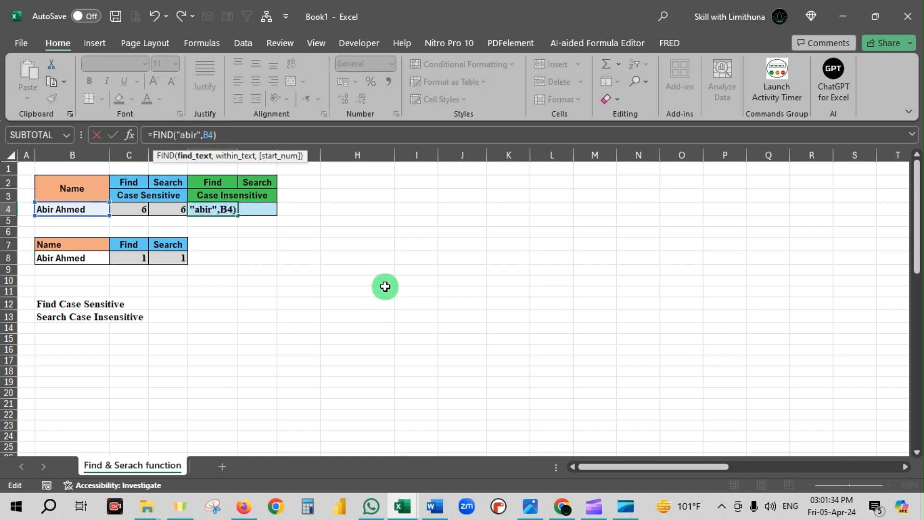
key(Return)
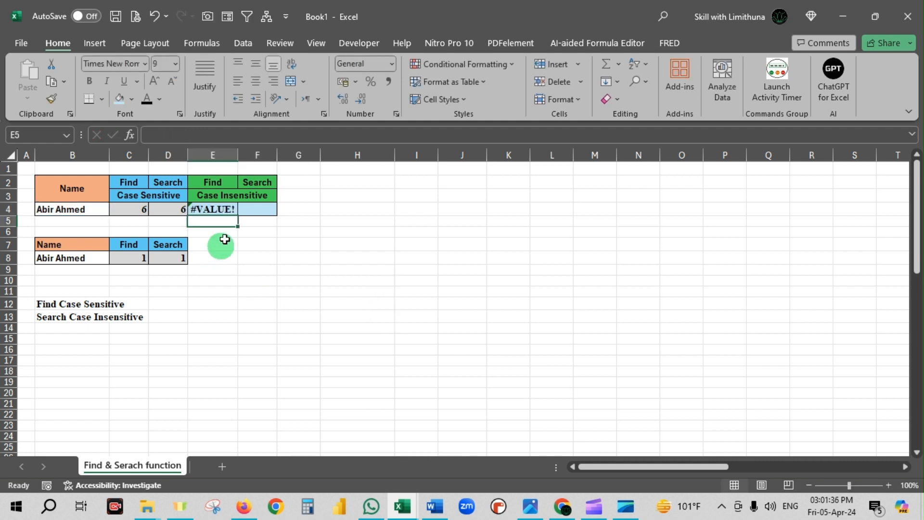
click(215, 207)
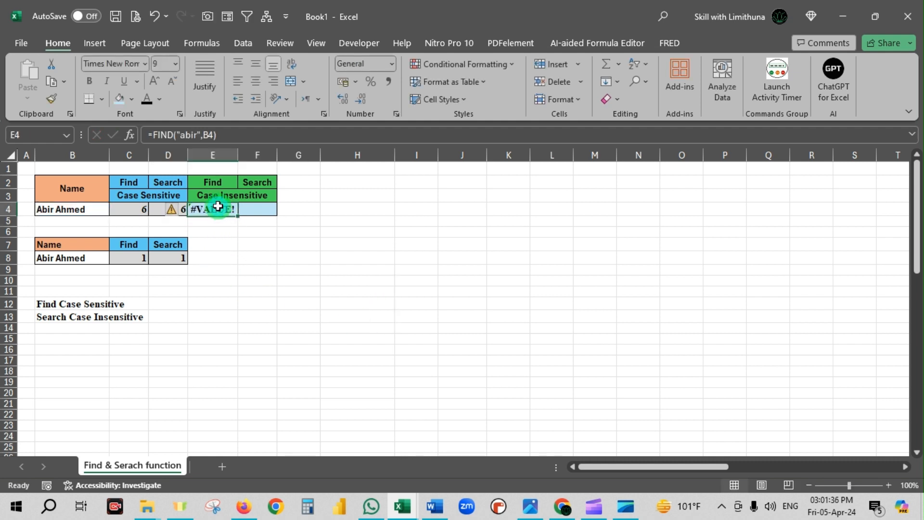
Step: Enter a SEARCH formula in F4 that looks for the first name within B4, with its second and last letters capitalised and the rest lowercase
click(266, 209)
text(=searc)
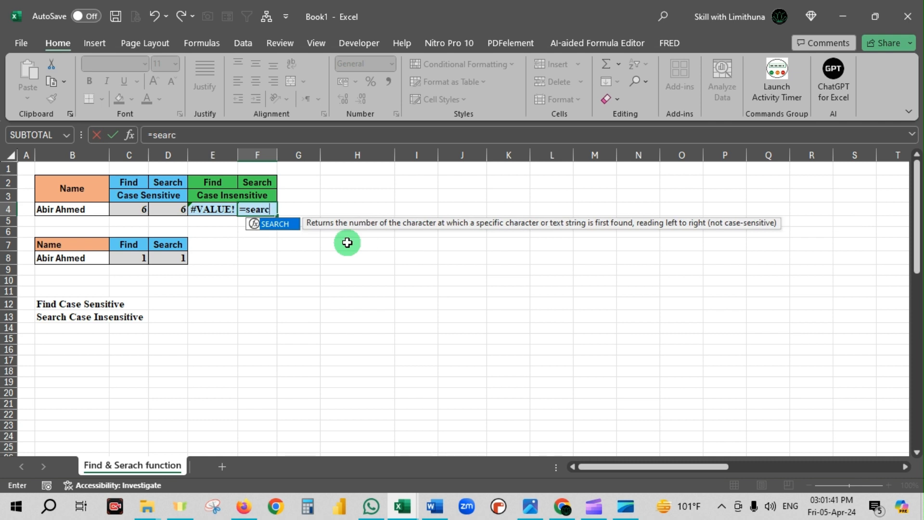
key(Tab)
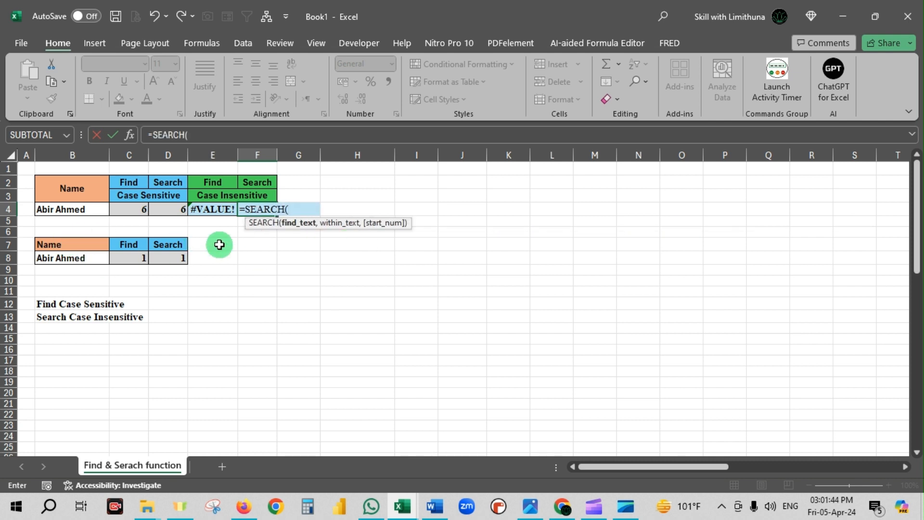
text("aBiR")
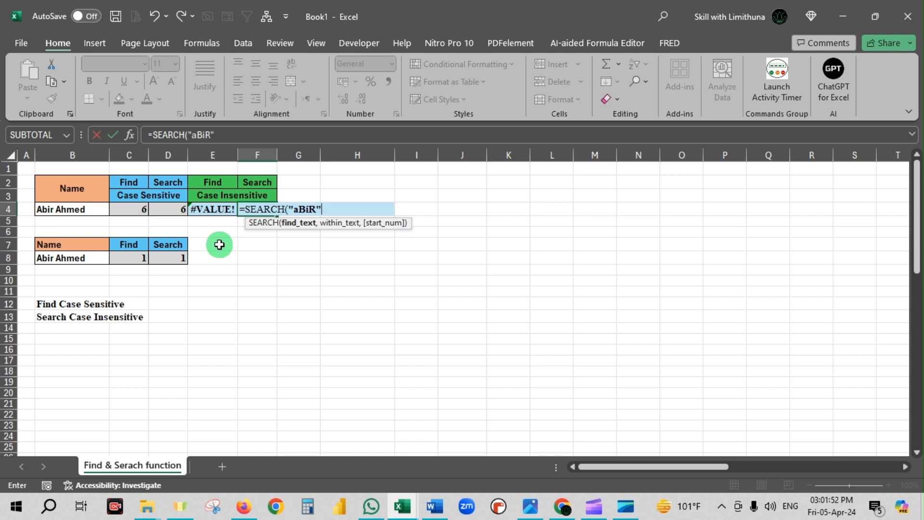
text(,)
click(87, 210)
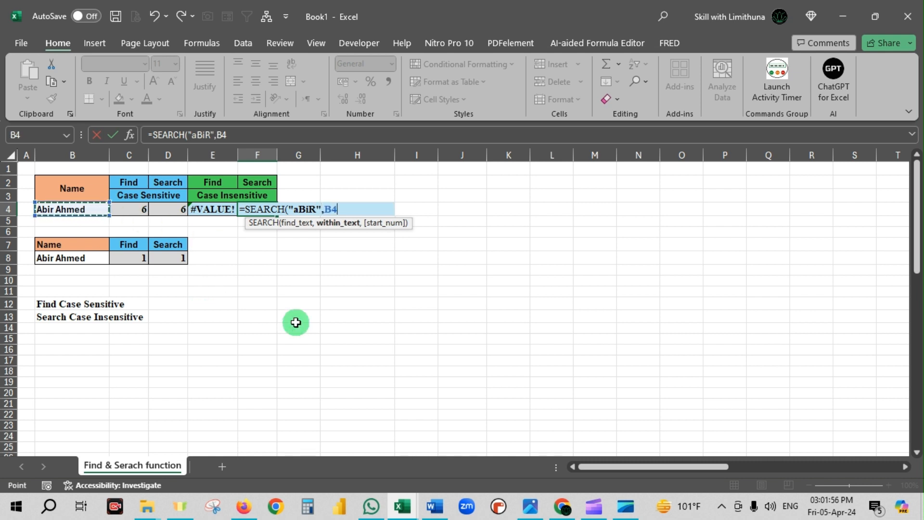
text())
key(Return)
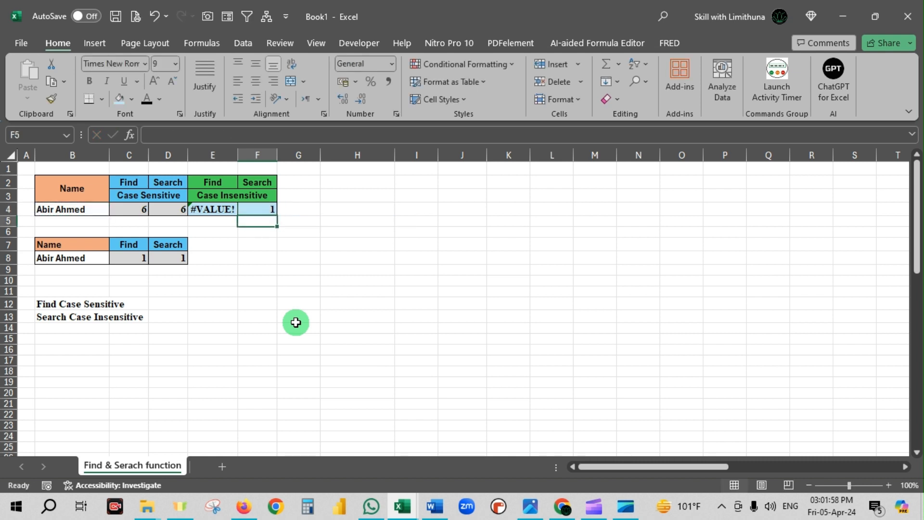